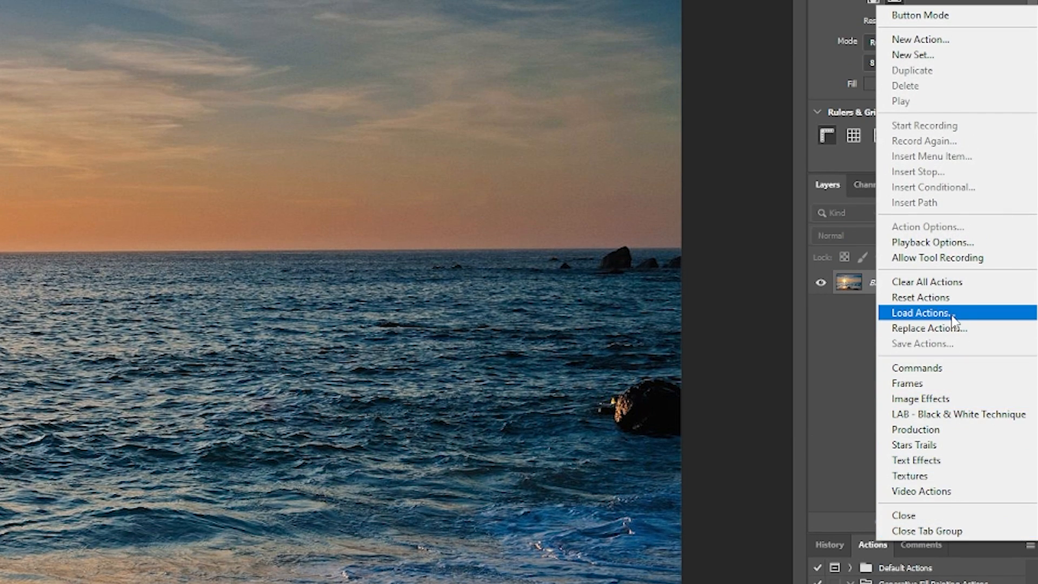
- Load the Generative Fill Painting Actions set from its ATN file in the Art Oil folder
click(950, 314)
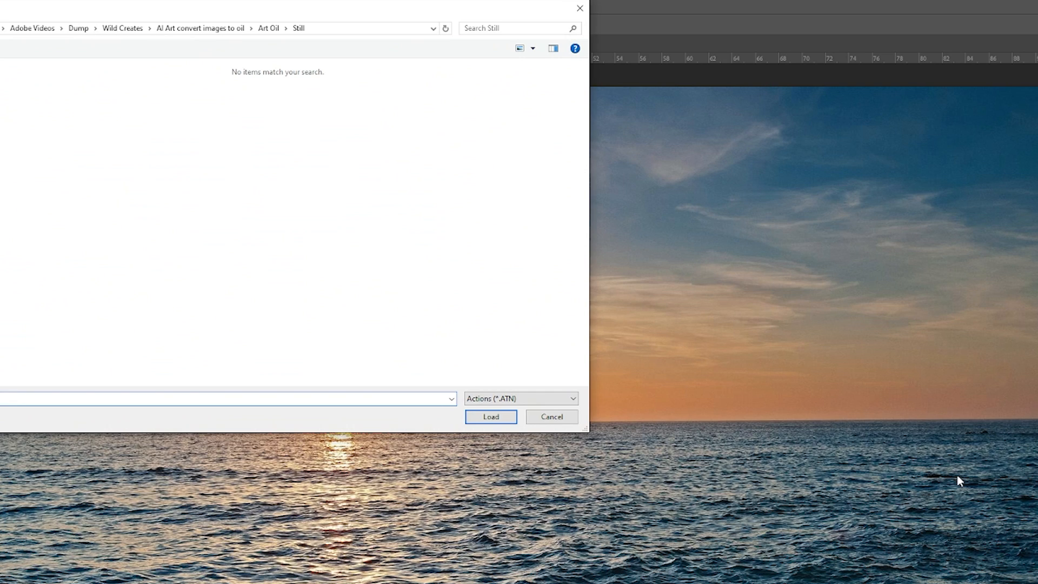
click(262, 29)
click(223, 117)
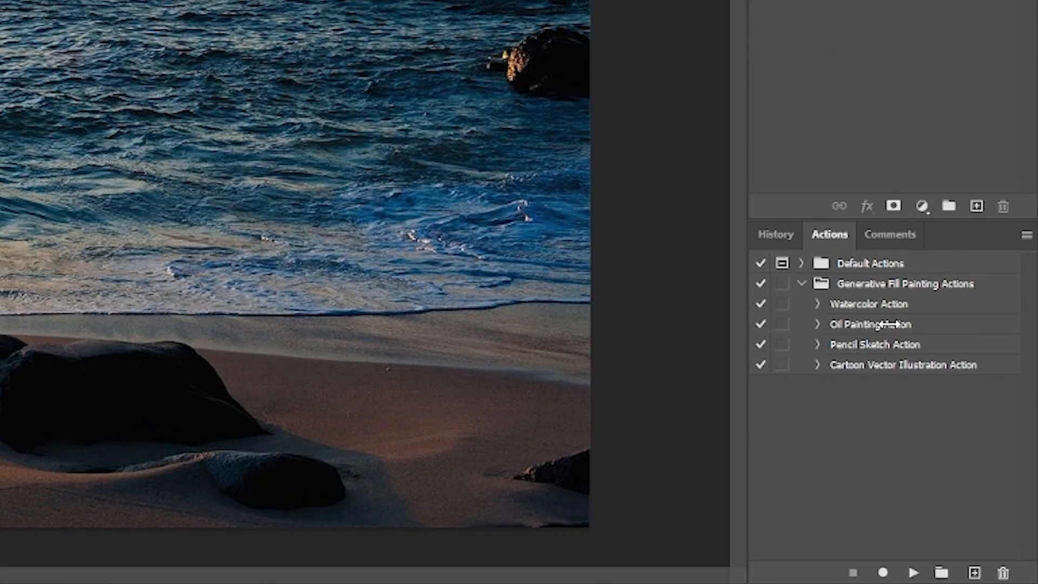
- Select the entire sunset beach image and play the Oil Painting Action on it
key(ctrl+a)
click(973, 465)
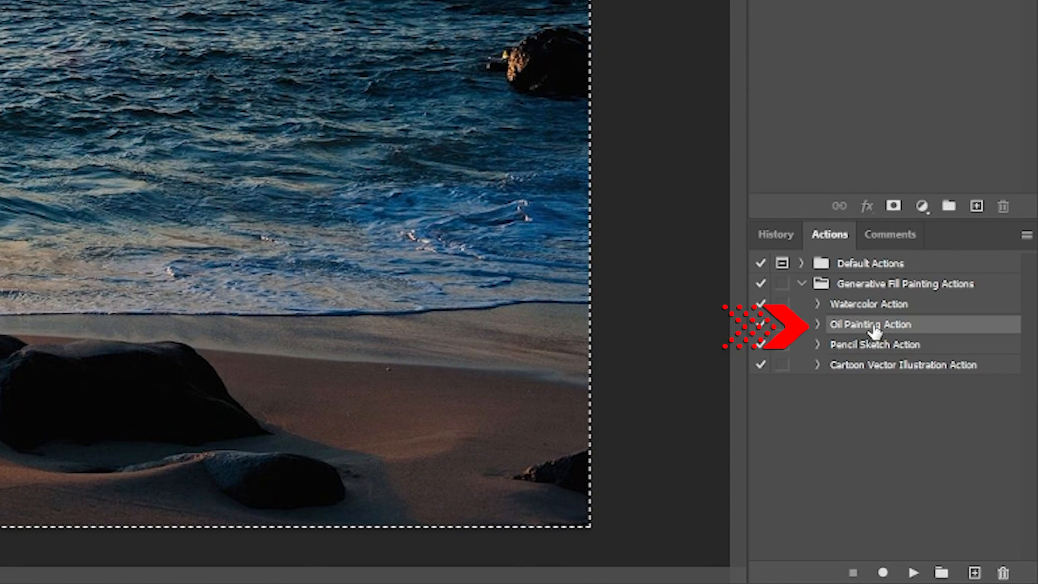
click(913, 572)
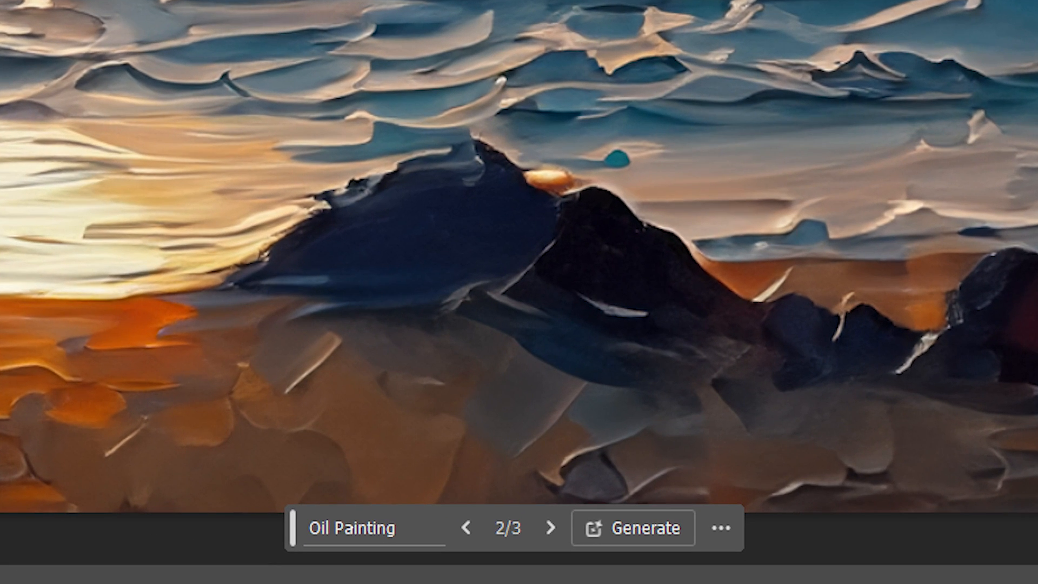
click(352, 527)
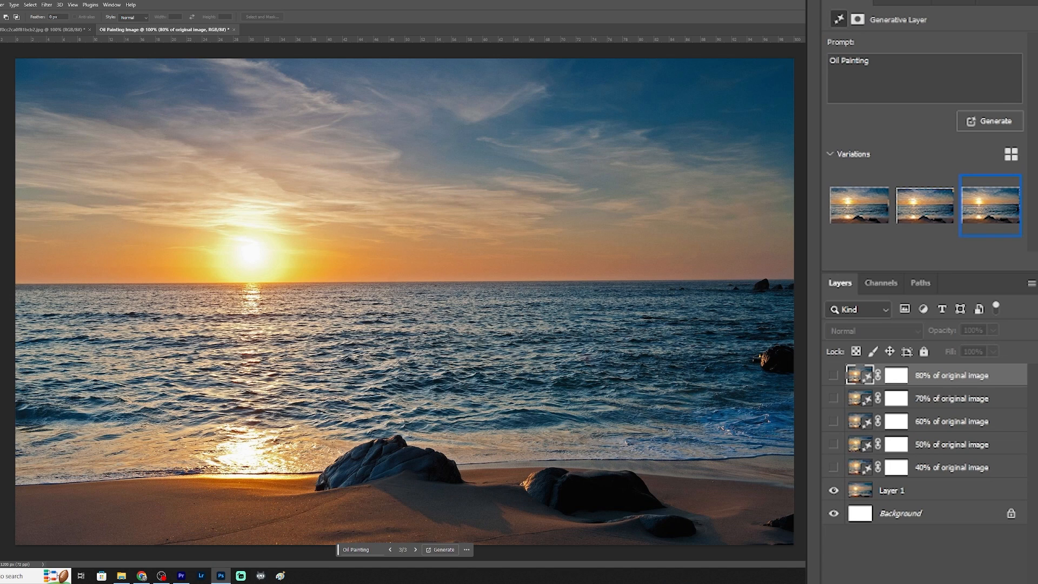
- Show the generated oil painting layers one after another, from 40% up to 80% of original image
click(833, 467)
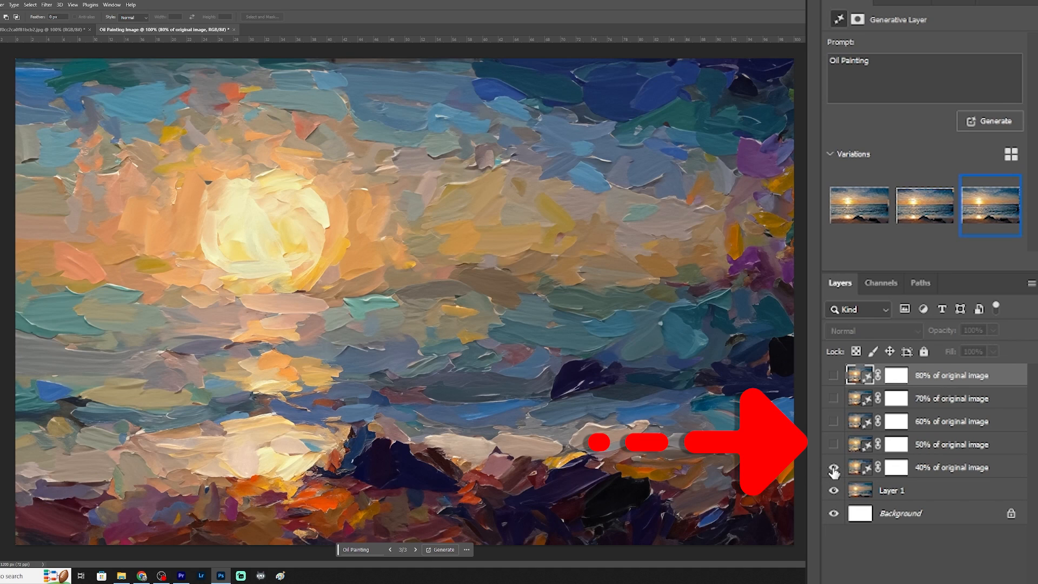
click(833, 445)
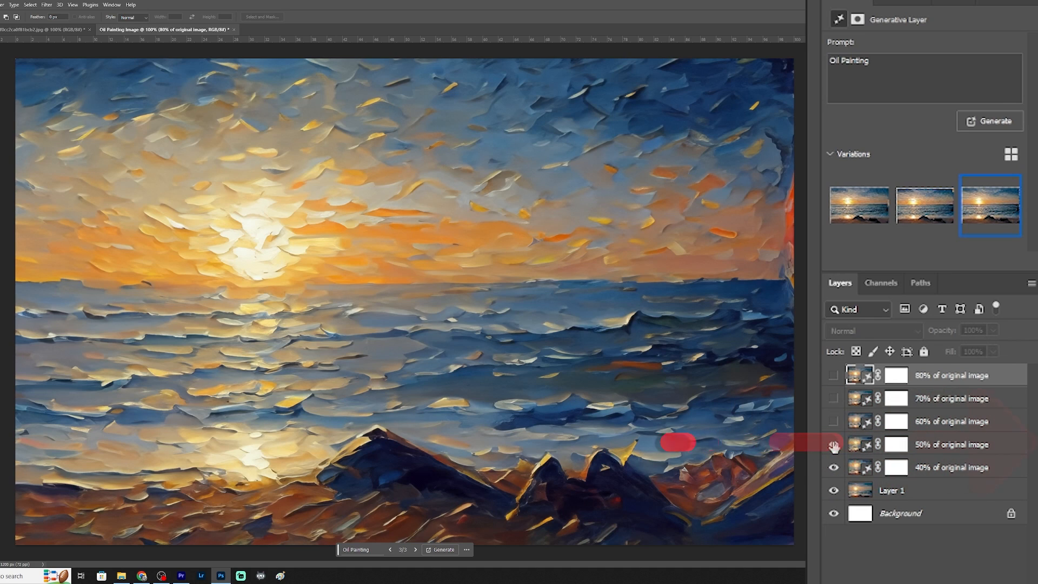
click(833, 421)
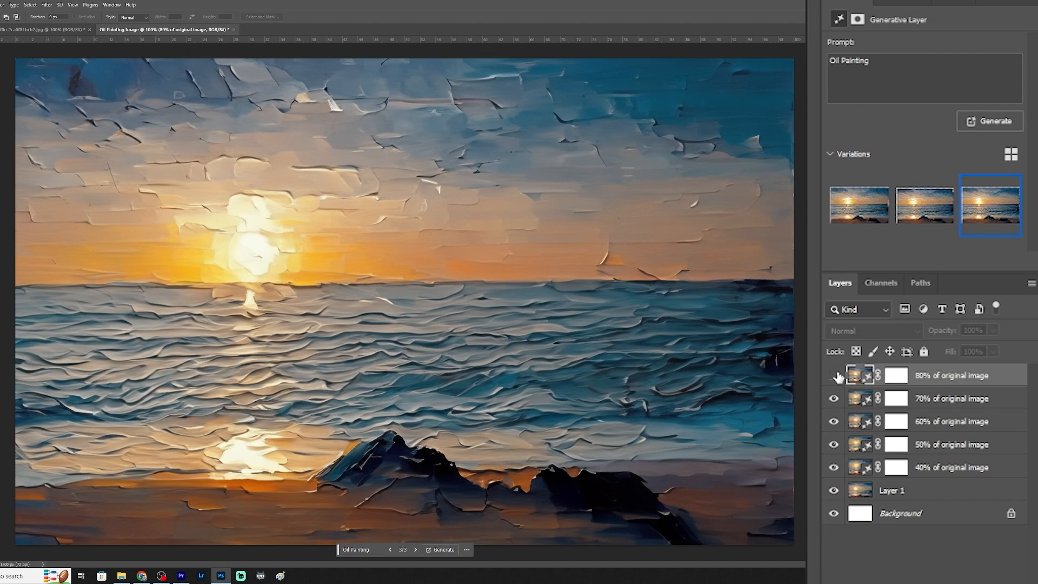
click(835, 375)
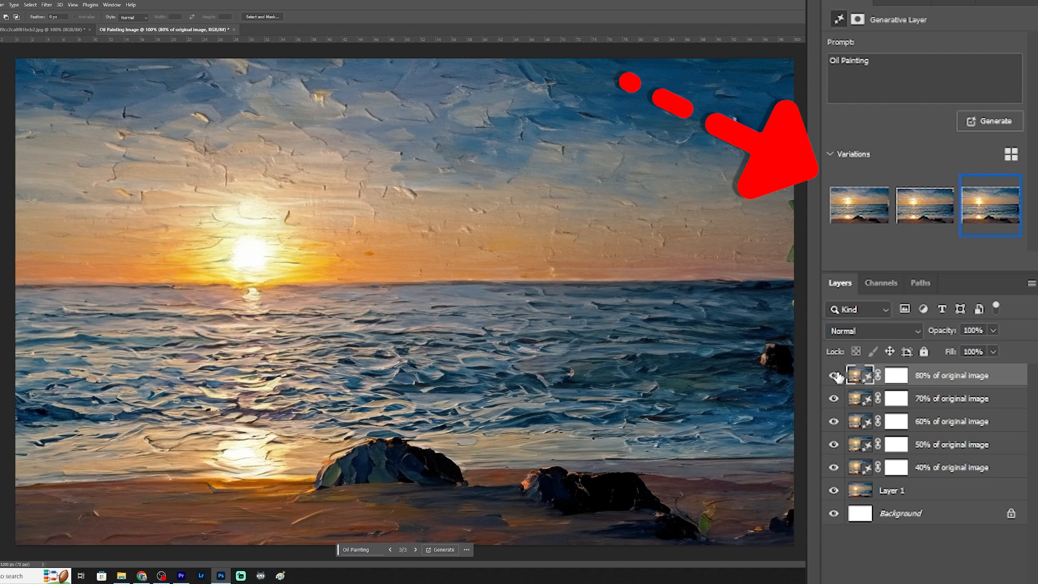
- Compare the first, second and third generated variations of the 80% of original image layer
click(853, 214)
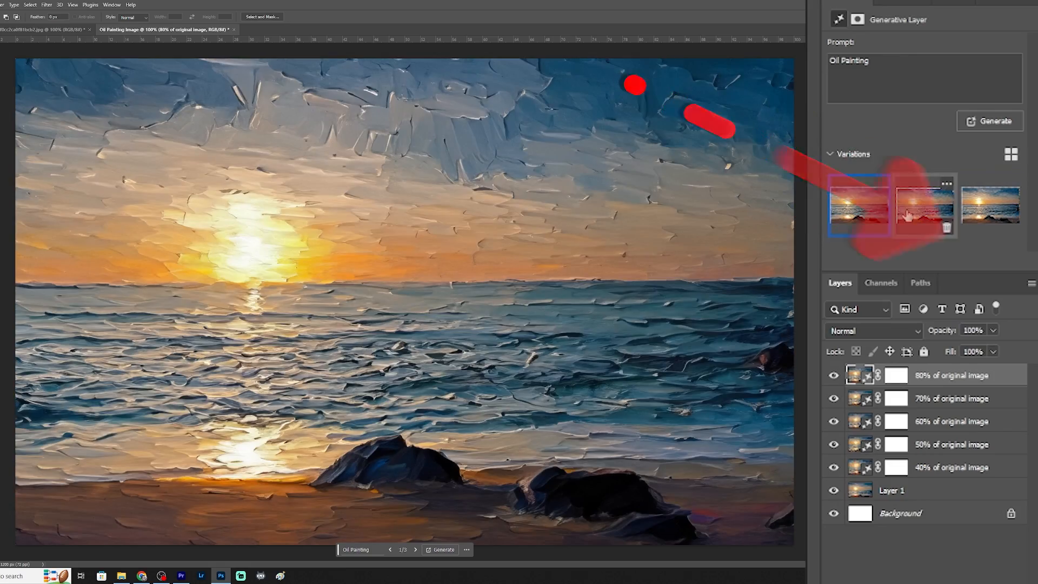
click(918, 215)
click(991, 215)
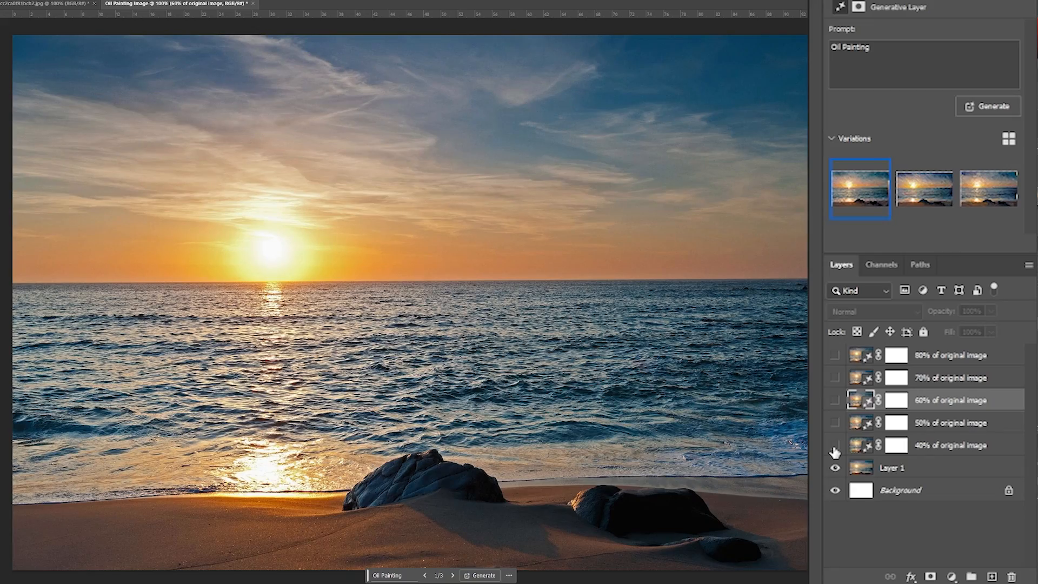
- Turn on the visibility of the 40%, 50%, 60%, 70% and 80% of original image layers in that order
click(835, 446)
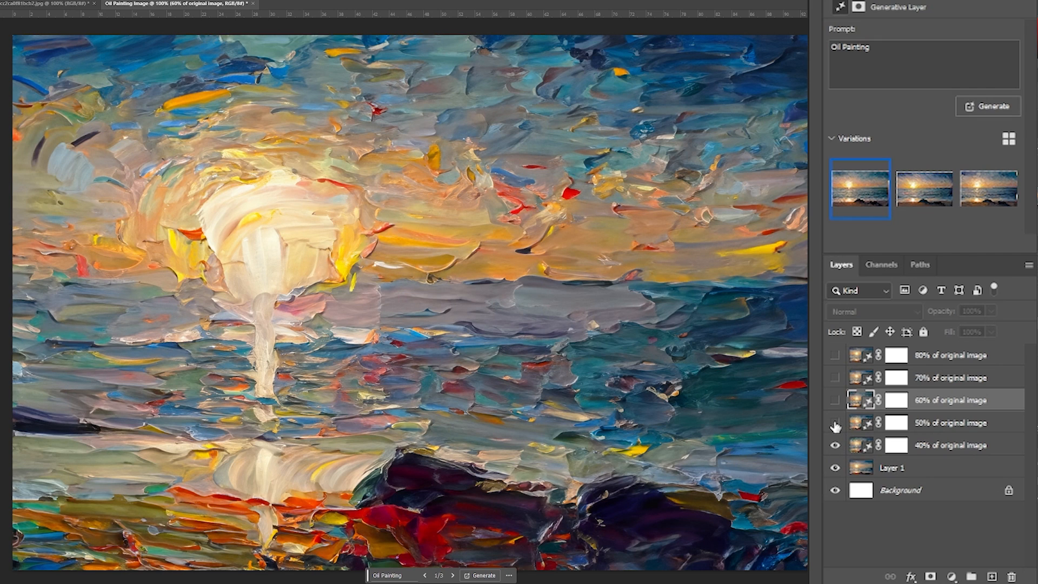
click(835, 424)
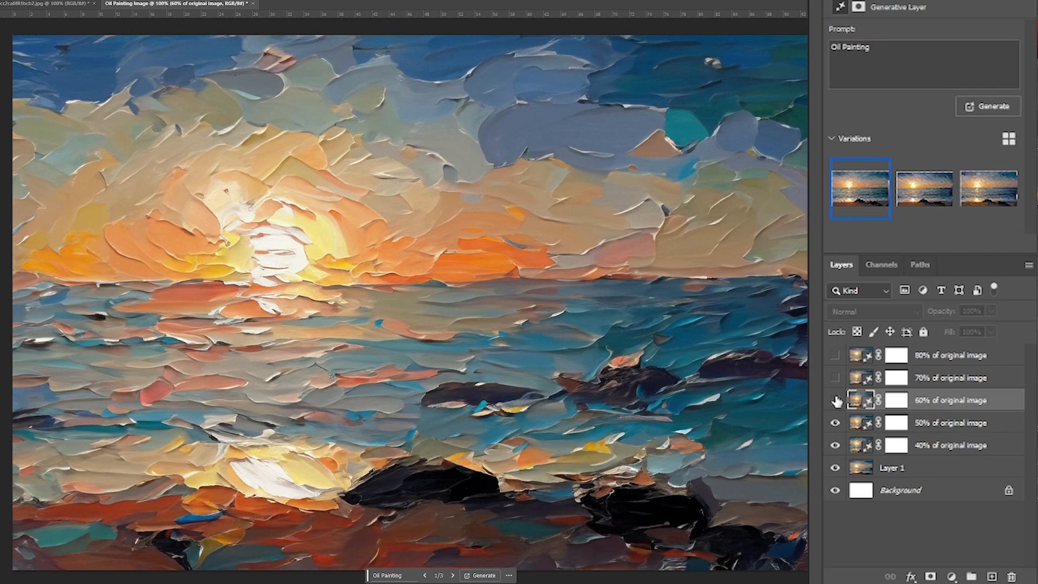
click(835, 401)
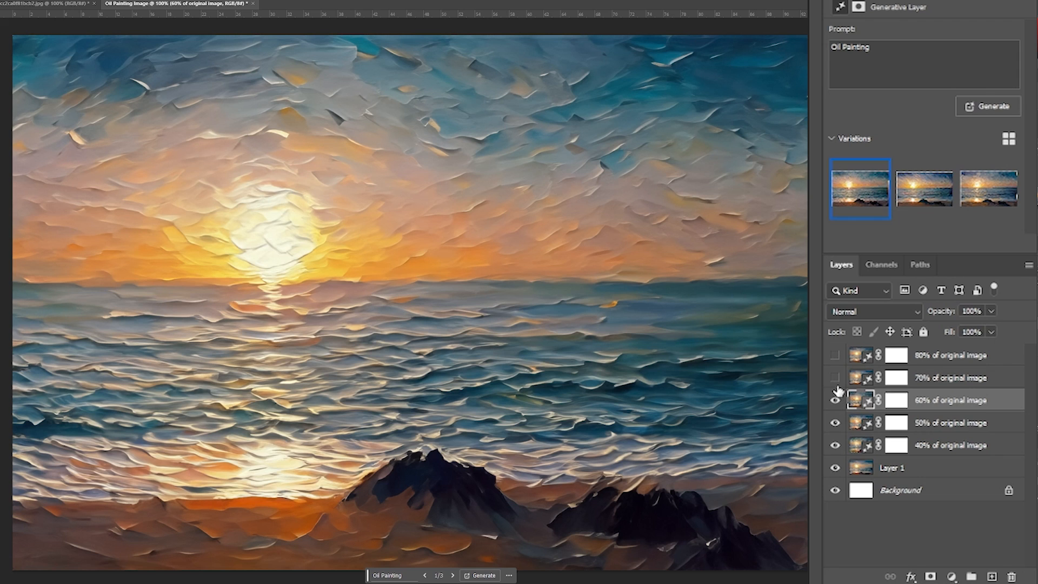
click(834, 378)
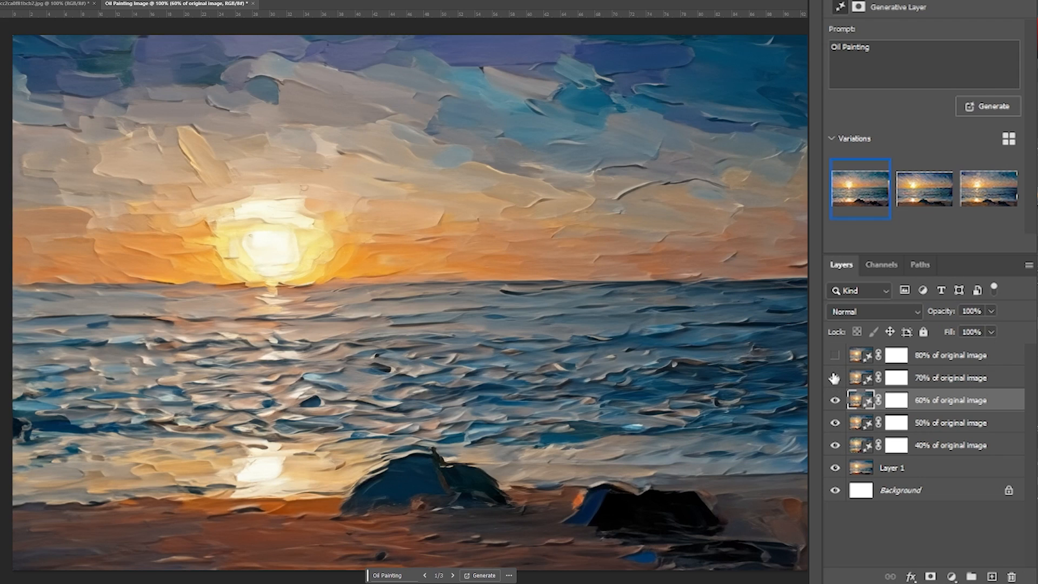
click(835, 355)
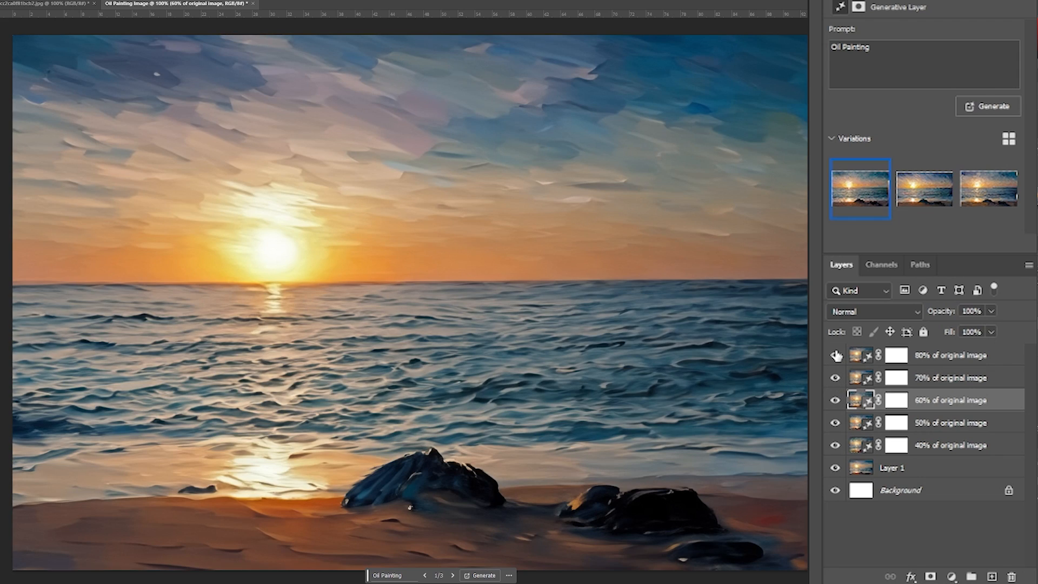
- Select the 80% of original image layer and switch it to its third variation
click(926, 358)
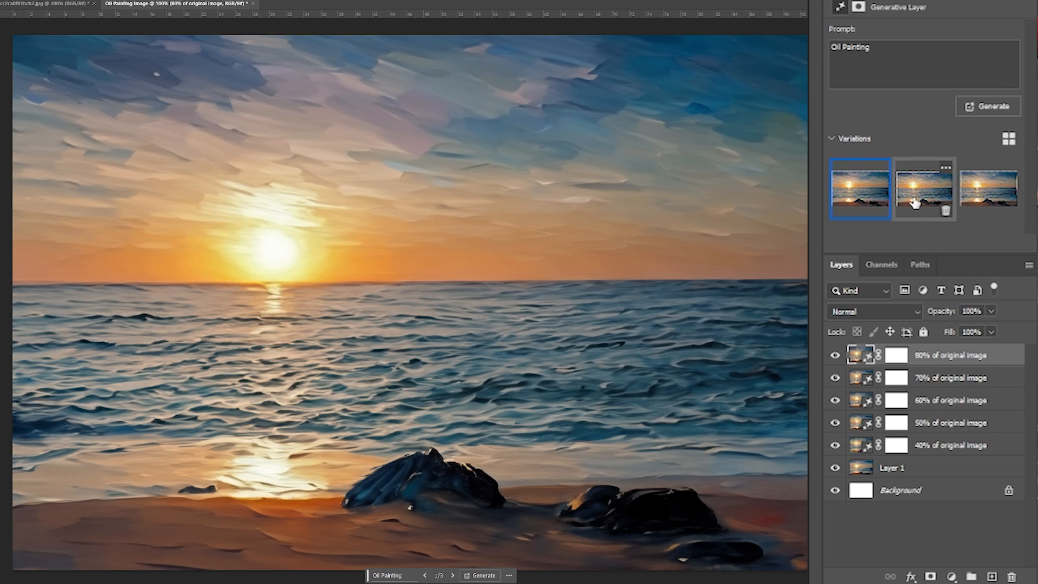
click(914, 202)
click(983, 214)
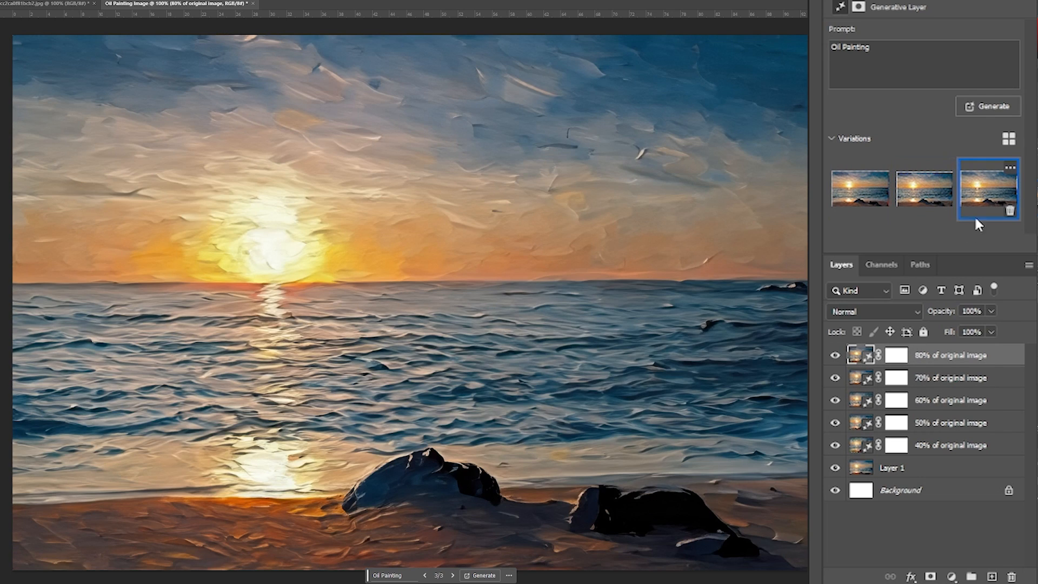
- Hide the 80% of original image layer and go through the three variations of the 70% layer
click(835, 356)
click(922, 381)
click(863, 206)
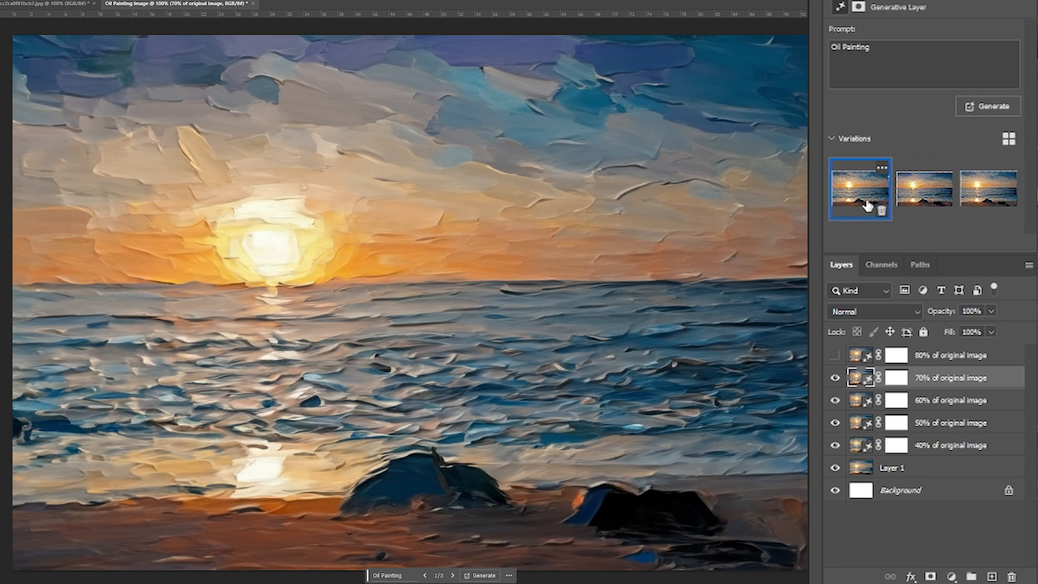
click(926, 204)
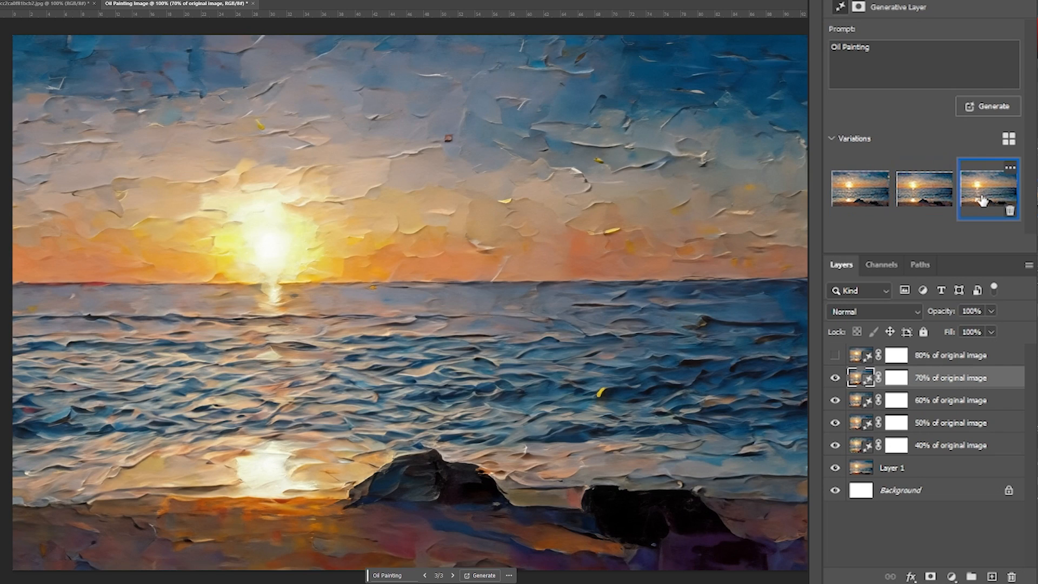
click(983, 200)
- Generate three more Oil Painting variations for the 70% of original image layer and go through all six
click(978, 105)
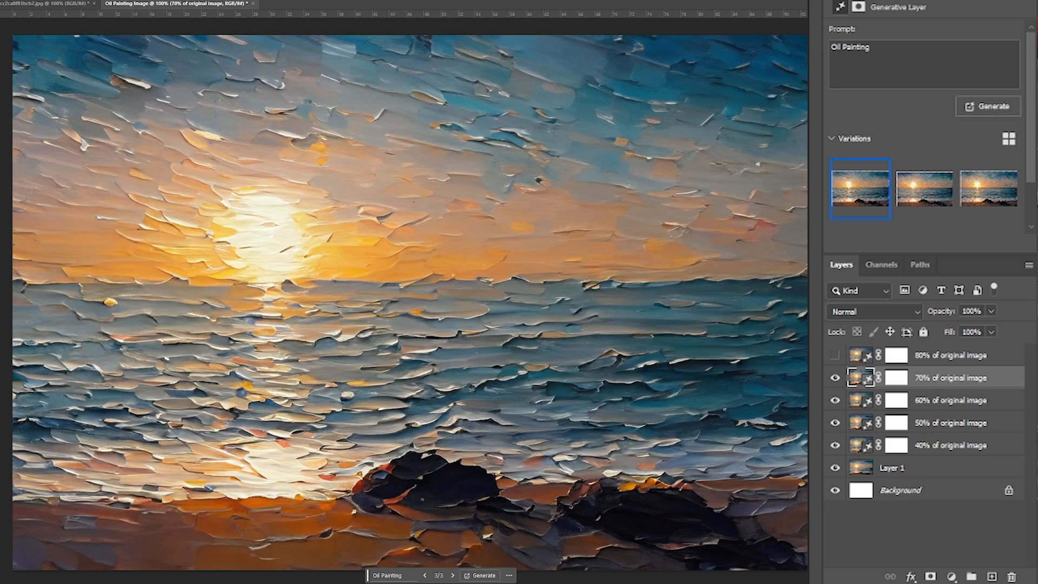
click(922, 200)
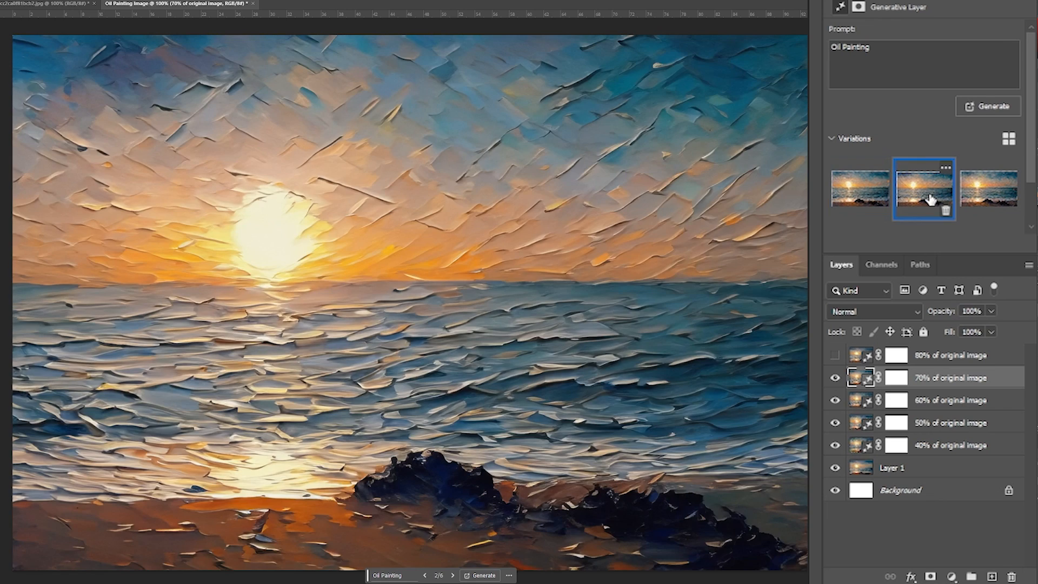
click(989, 189)
scroll(988, 192, down, 2)
click(859, 199)
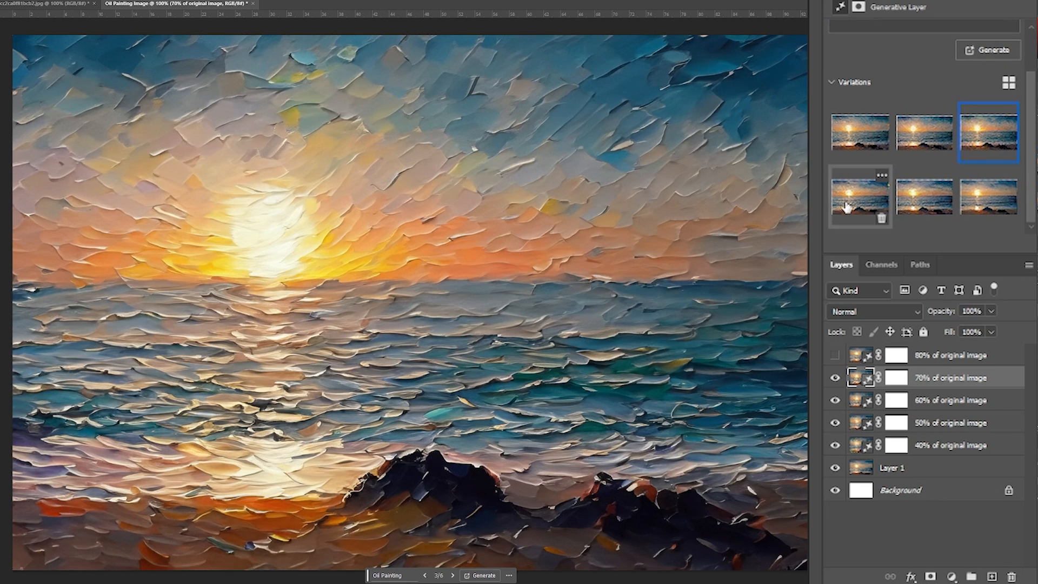
click(926, 204)
click(987, 205)
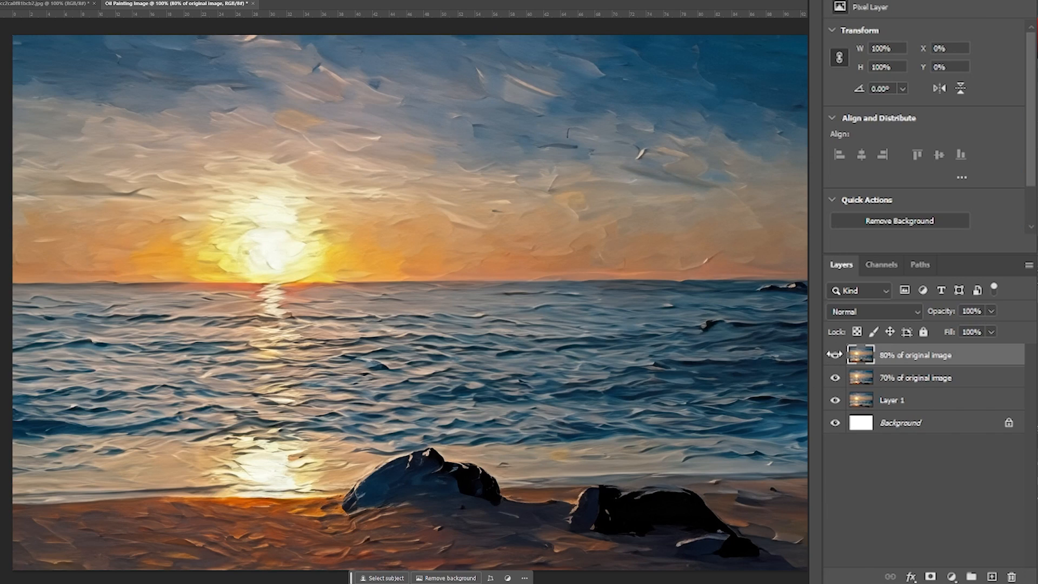
- Compare the 80% and 70% of original image layers by toggling the visibility of the 80% layer
click(836, 358)
click(835, 358)
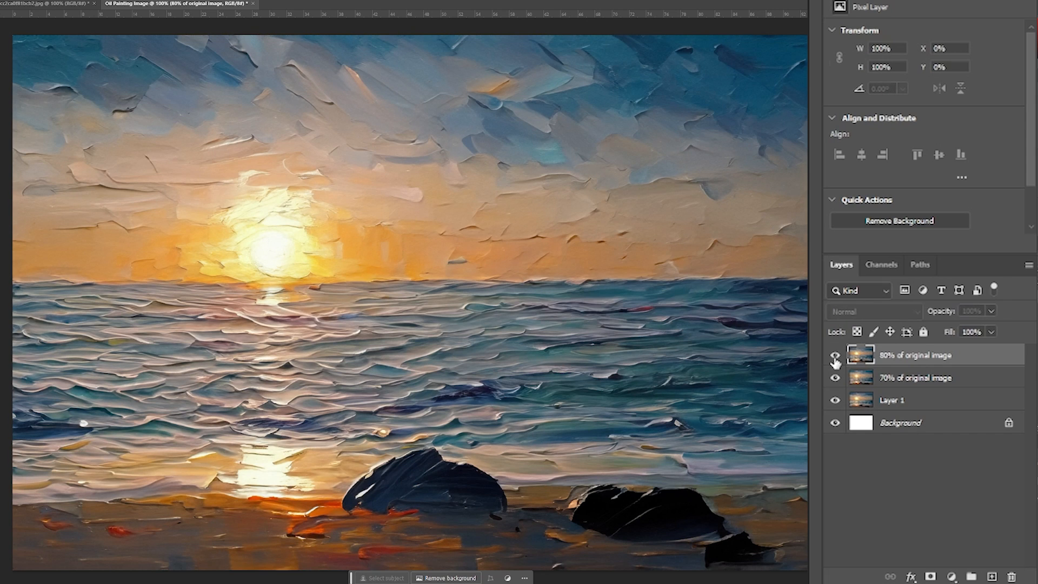
click(835, 358)
click(835, 357)
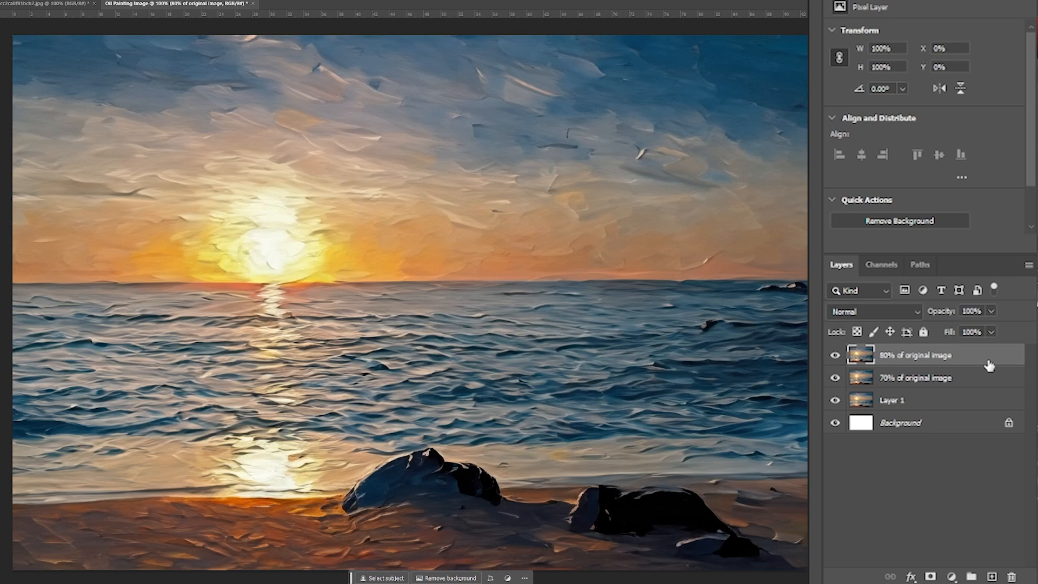
- Mask out the beach, rocks, shoreline and sun reflection on the 80% of original image layer, and merge it into the 70% layer
click(930, 576)
mouse_move(193, 561)
mouse_down()
mouse_move(15, 551)
mouse_move(64, 515)
mouse_move(555, 489)
mouse_move(689, 534)
mouse_move(314, 527)
mouse_move(308, 509)
mouse_move(485, 498)
mouse_move(430, 468)
mouse_move(312, 509)
mouse_move(34, 516)
mouse_up()
mouse_move(531, 494)
mouse_down()
mouse_move(801, 524)
mouse_move(281, 563)
mouse_move(722, 527)
mouse_up()
mouse_move(778, 456)
mouse_down()
mouse_move(508, 463)
mouse_move(148, 452)
mouse_move(371, 488)
mouse_up()
mouse_move(258, 445)
mouse_down()
mouse_move(266, 435)
mouse_move(328, 434)
mouse_up()
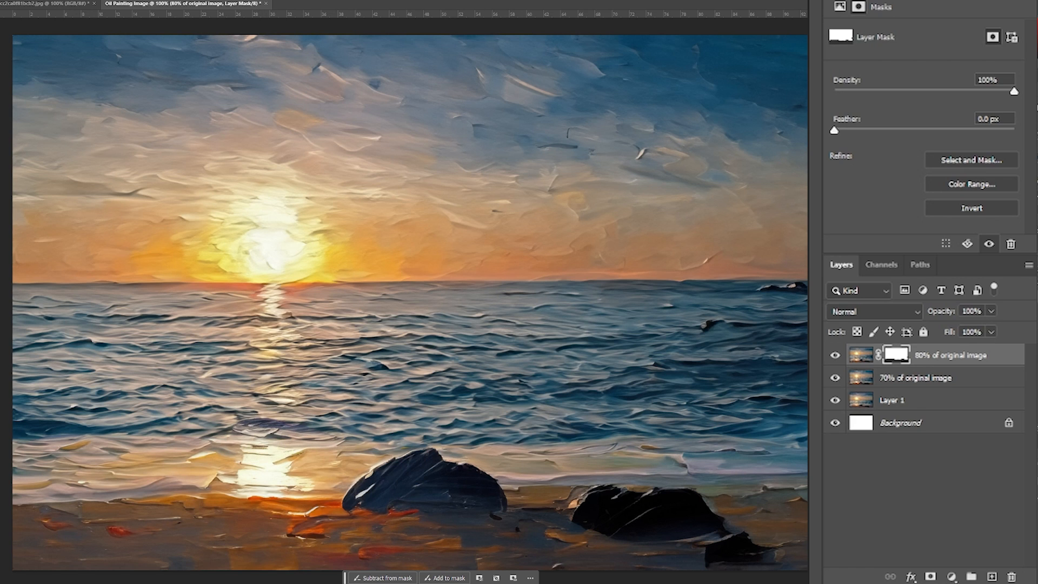
click(965, 357)
key(ctrl+e)
- Compare the merged oil painting with the original photo by toggling the painting layer's visibility
click(837, 359)
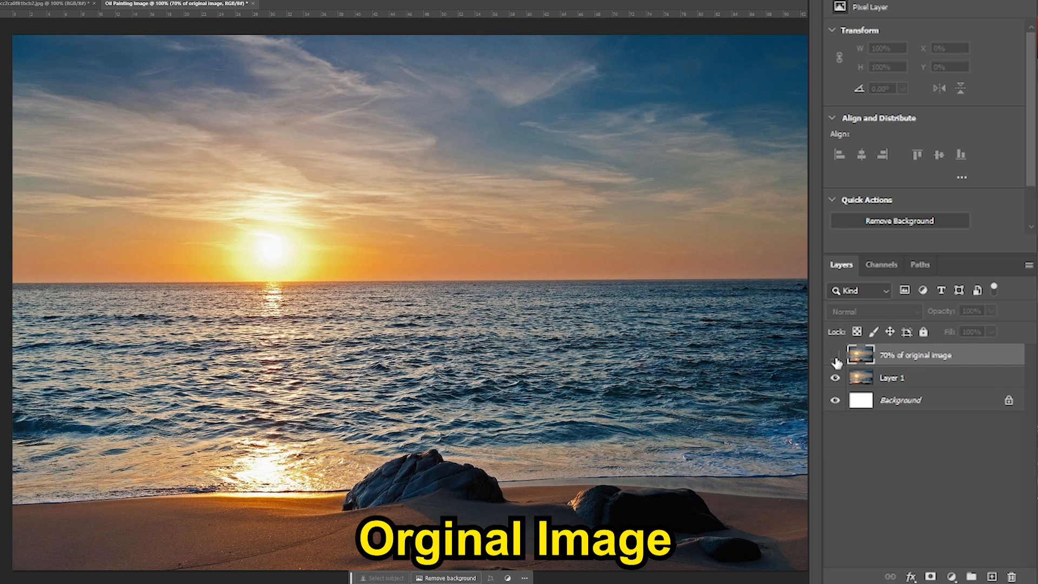
click(836, 356)
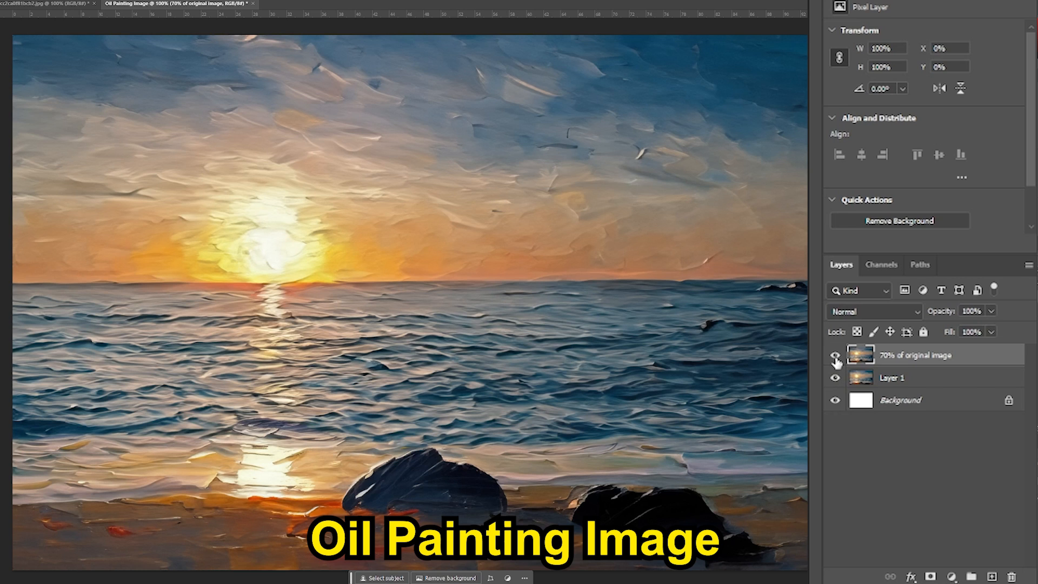
click(836, 358)
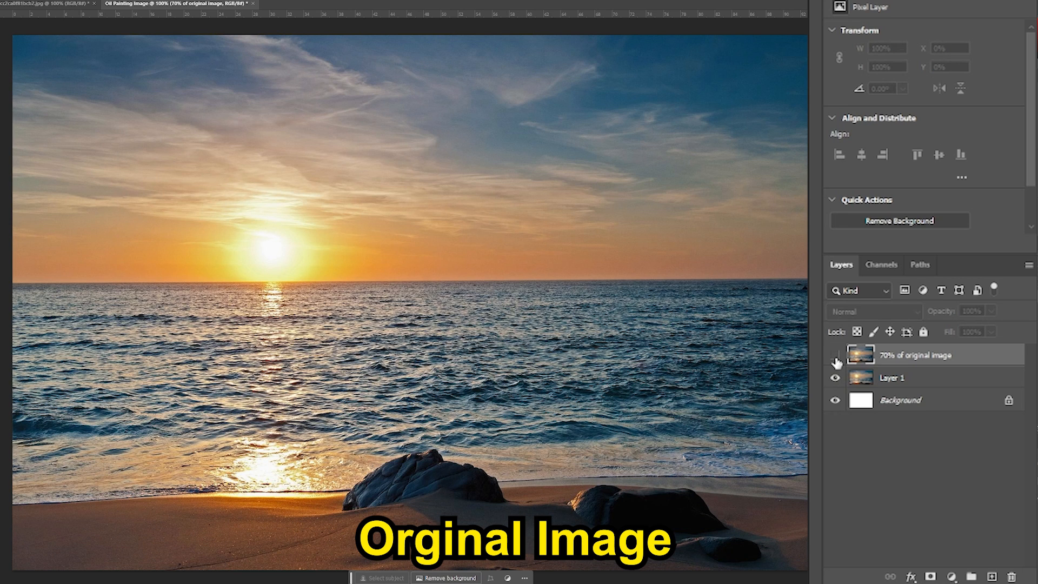
click(836, 358)
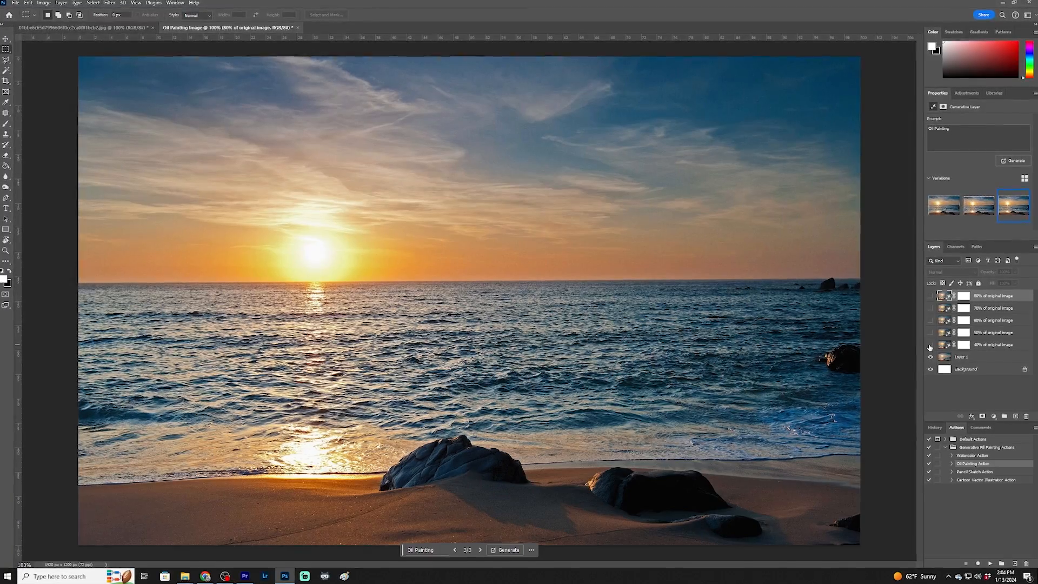
- Show the 50%, 60% and 70% of original image layers of the sunset beach painting
click(933, 331)
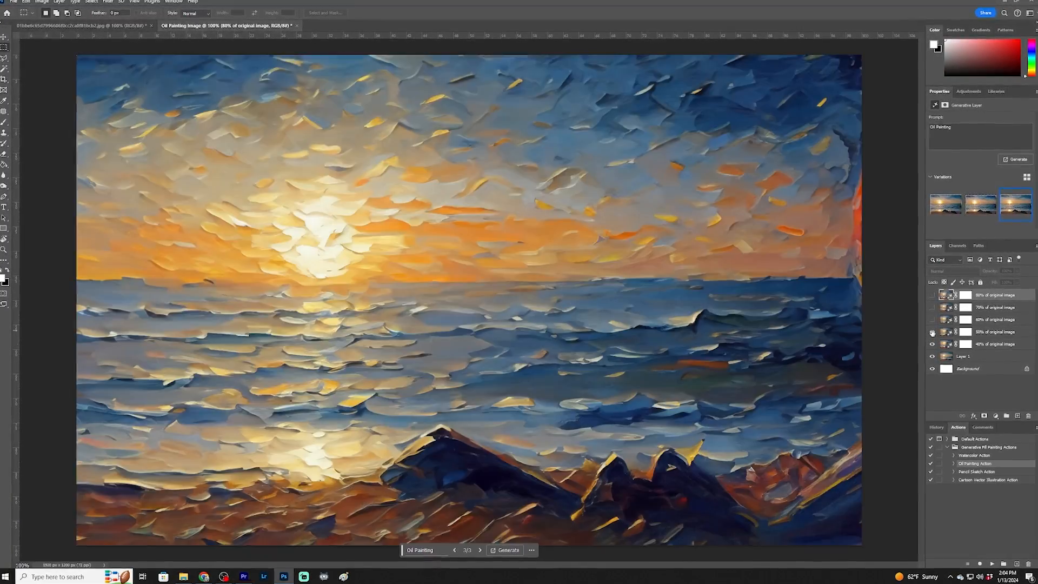
click(933, 319)
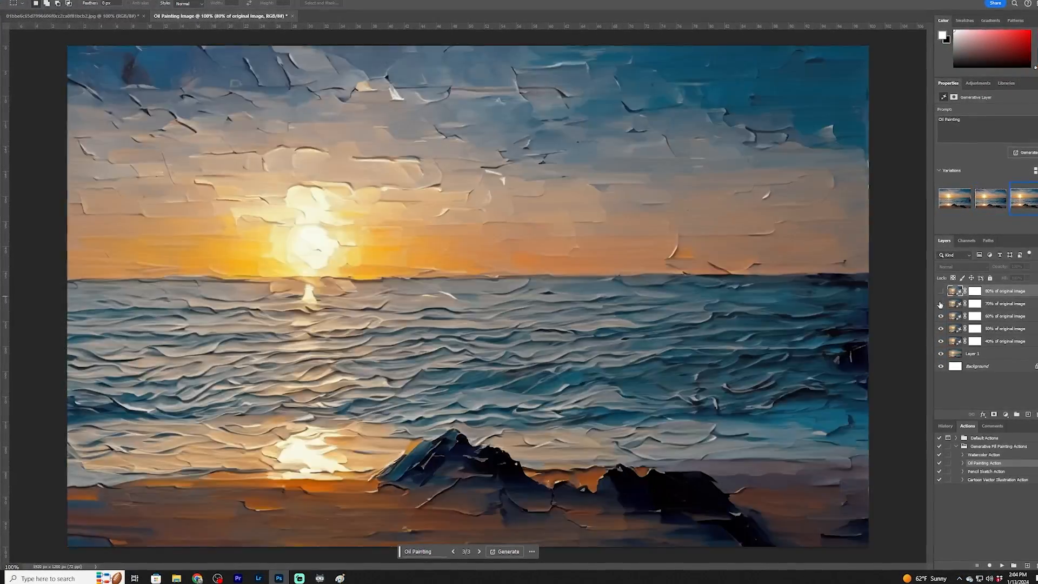
click(941, 304)
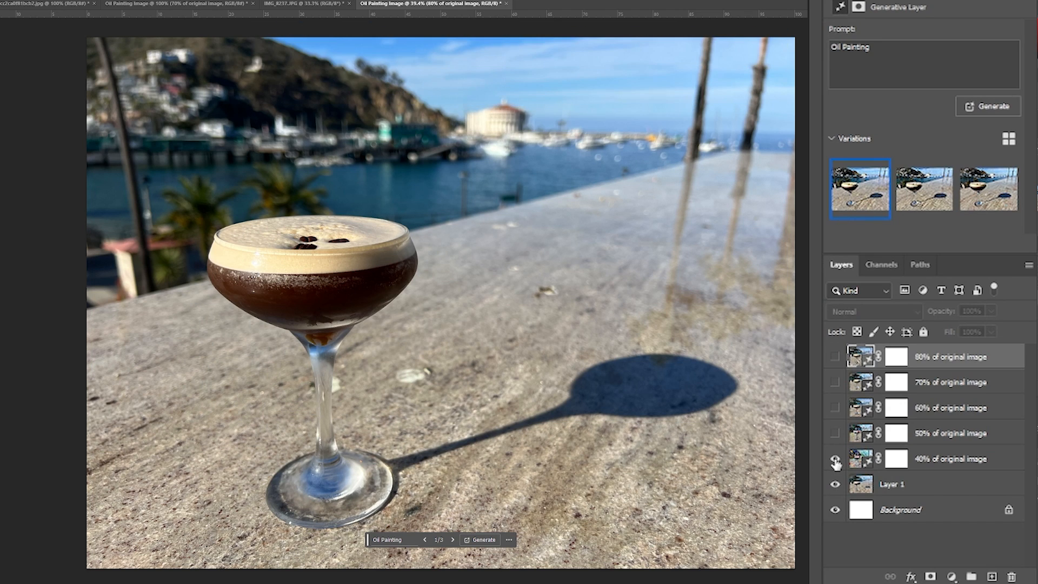
- Show the 40%, 50%, 60% and 70% of original image layers of the cocktail glass painting, one after another from the lowest up
click(836, 460)
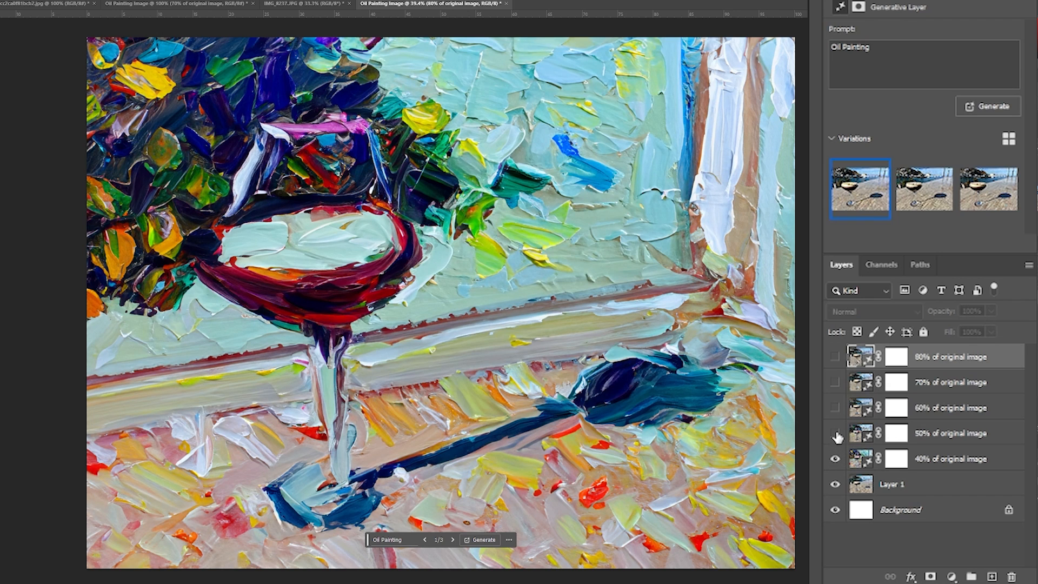
click(836, 434)
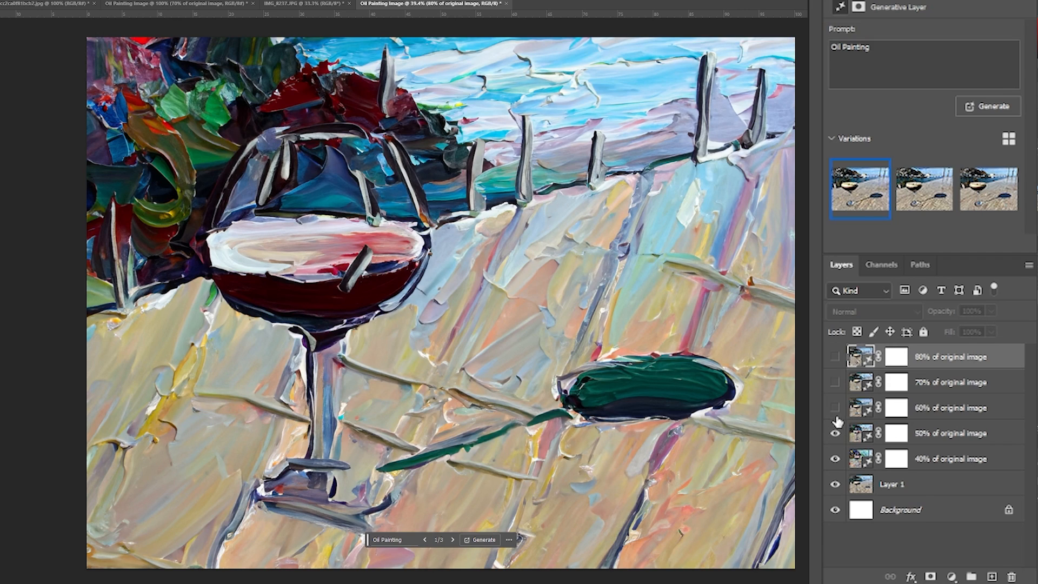
click(836, 409)
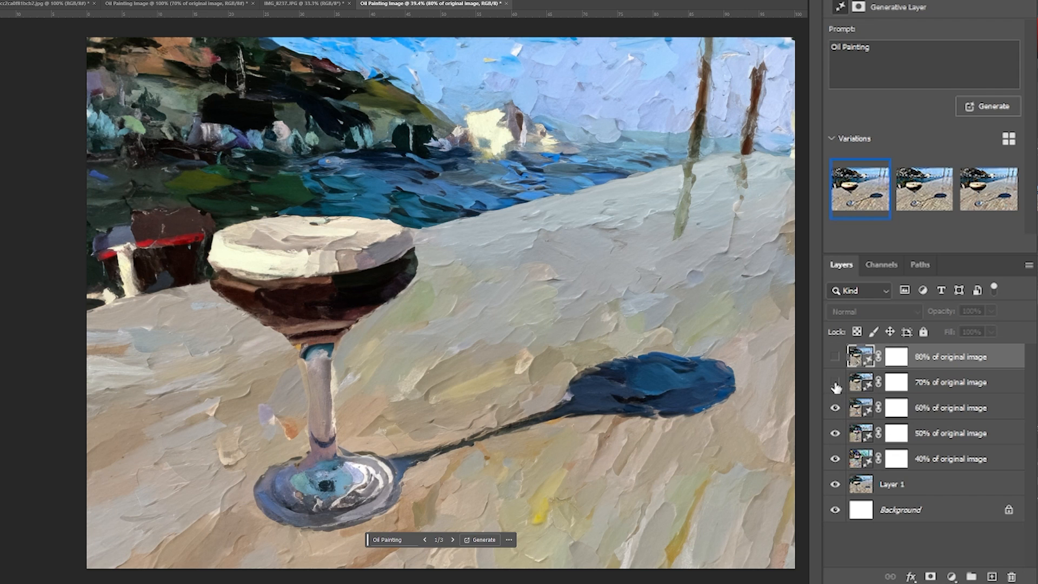
click(836, 383)
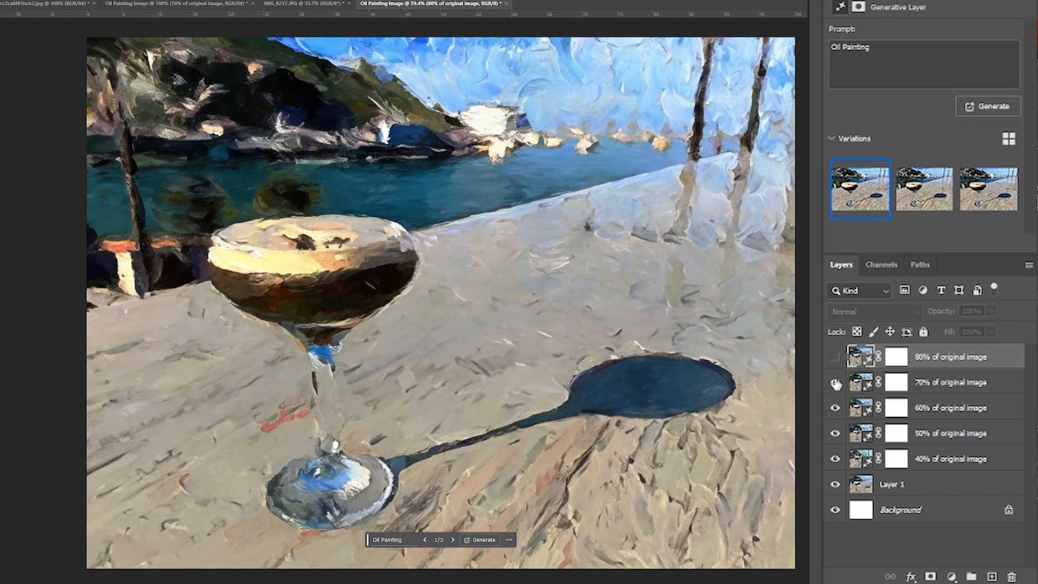
- Show the 80% of original image layer of the cocktail painting, preview its second variation and choose the third
click(836, 358)
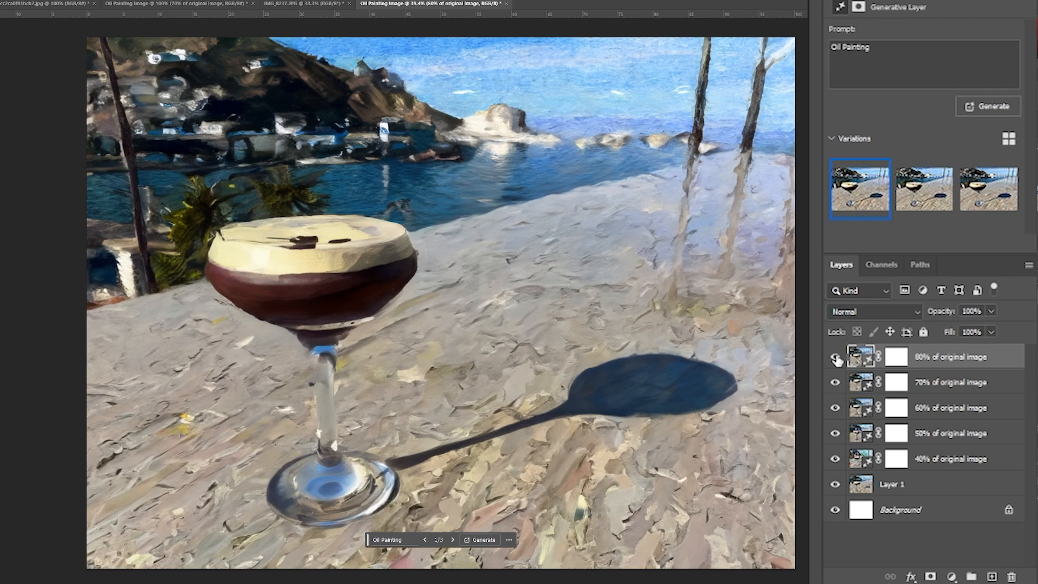
click(927, 198)
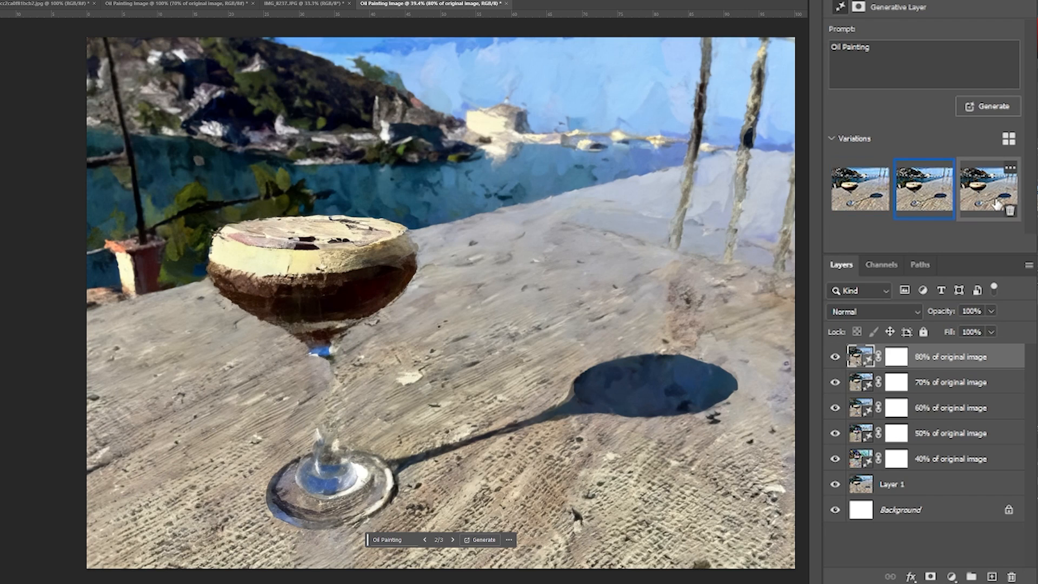
click(998, 204)
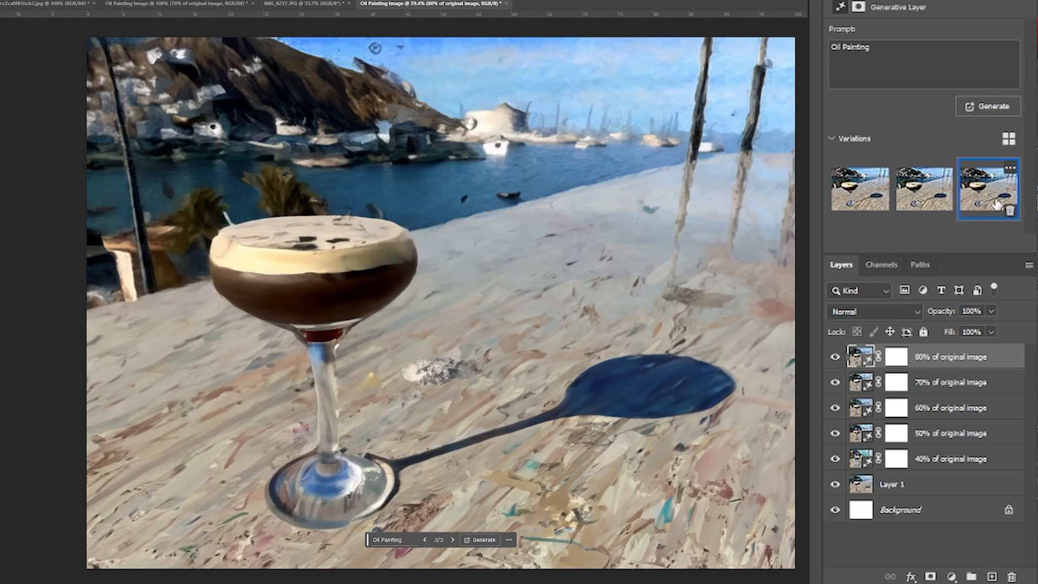